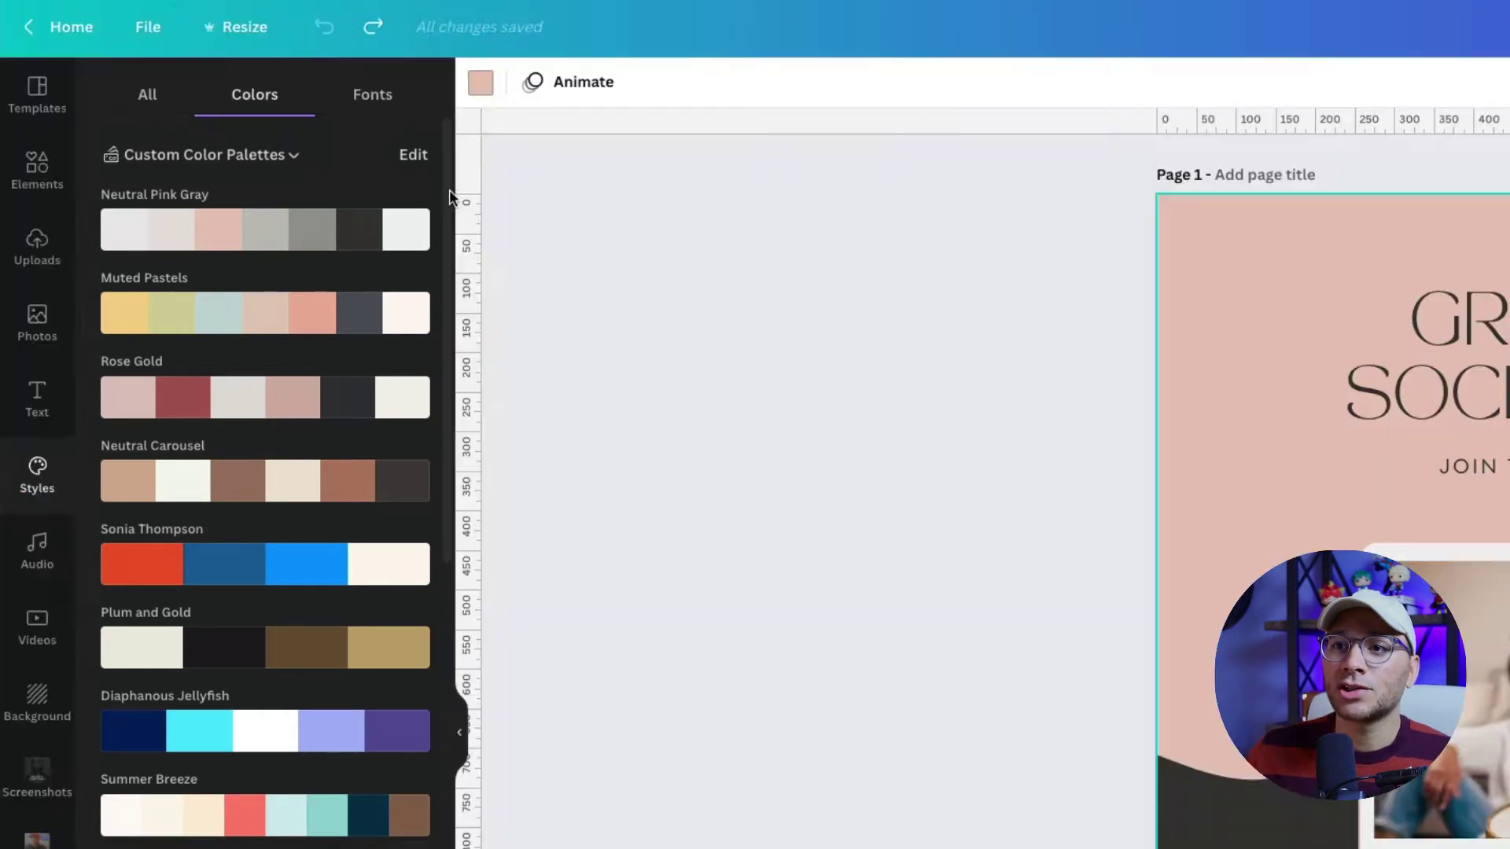
# Step: Apply the Muted Pastels palette to page 1 and shuffle it to a dark charcoal scheme
pyautogui.moveTo(448, 196); pyautogui.dragTo(487, 185)
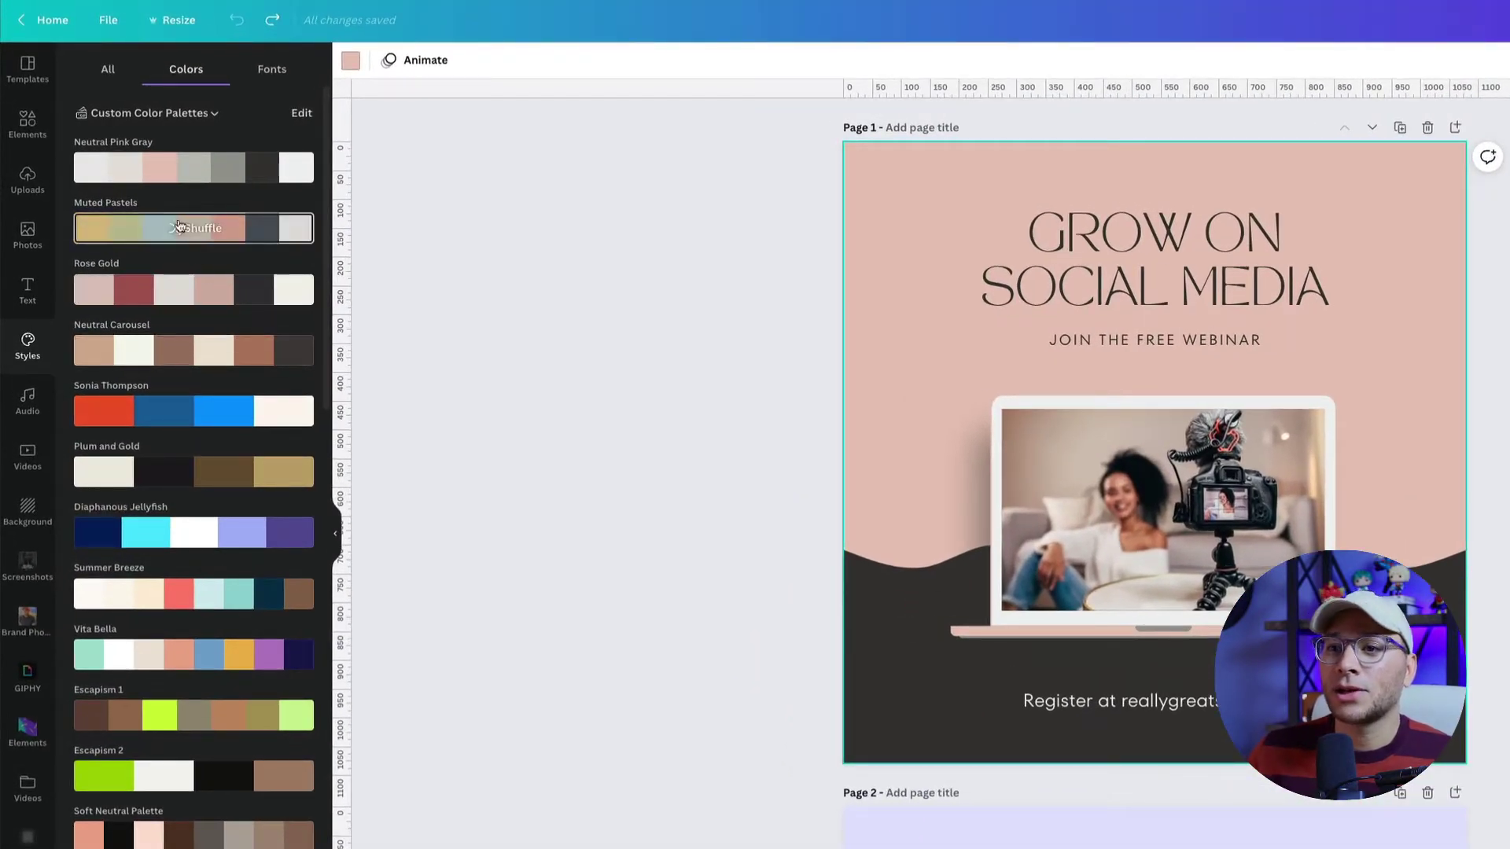
pyautogui.click(180, 228)
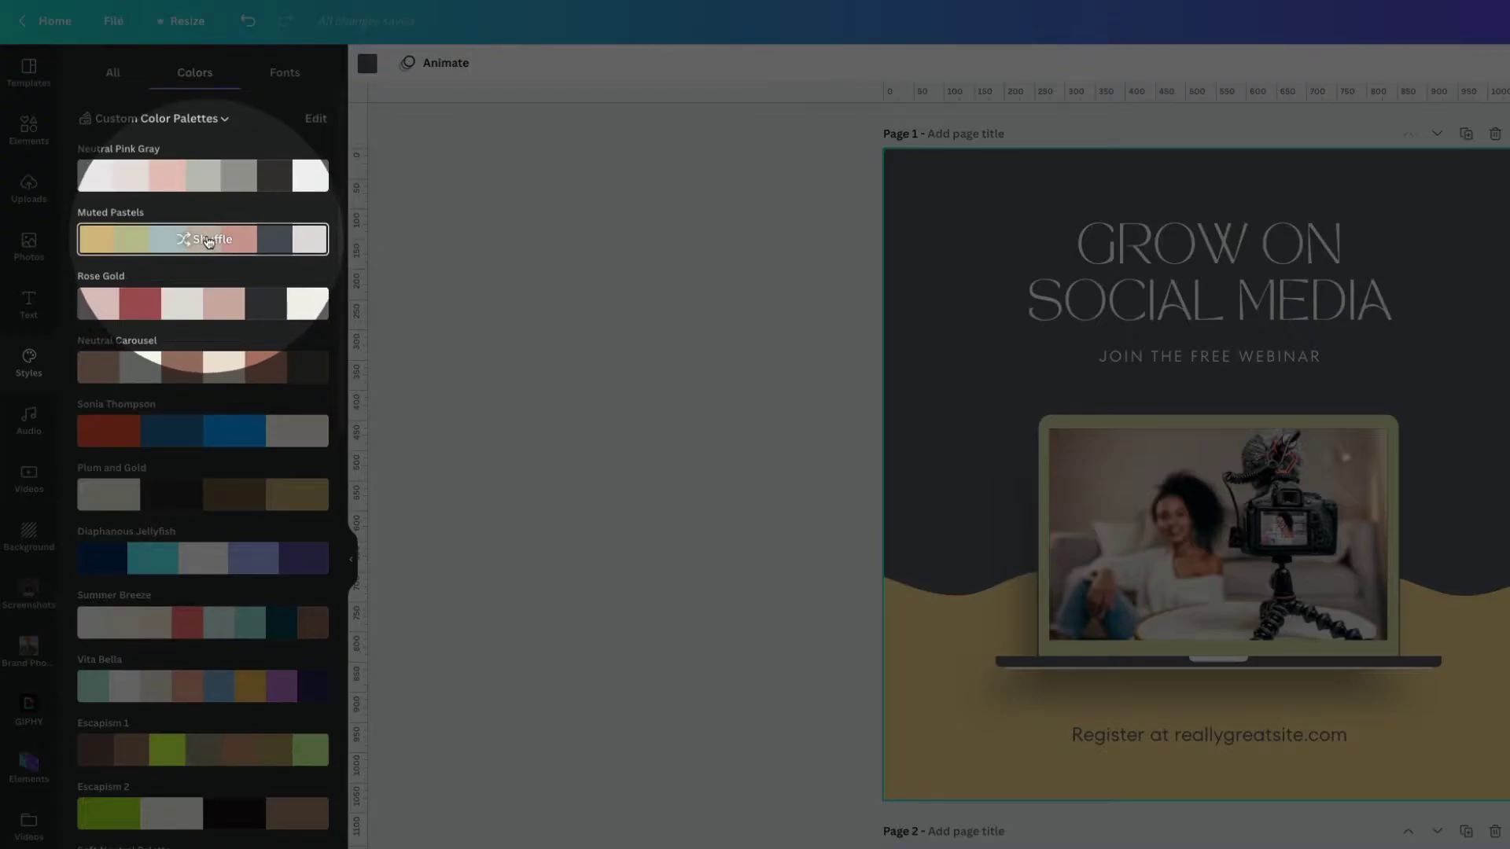
pyautogui.click(209, 242)
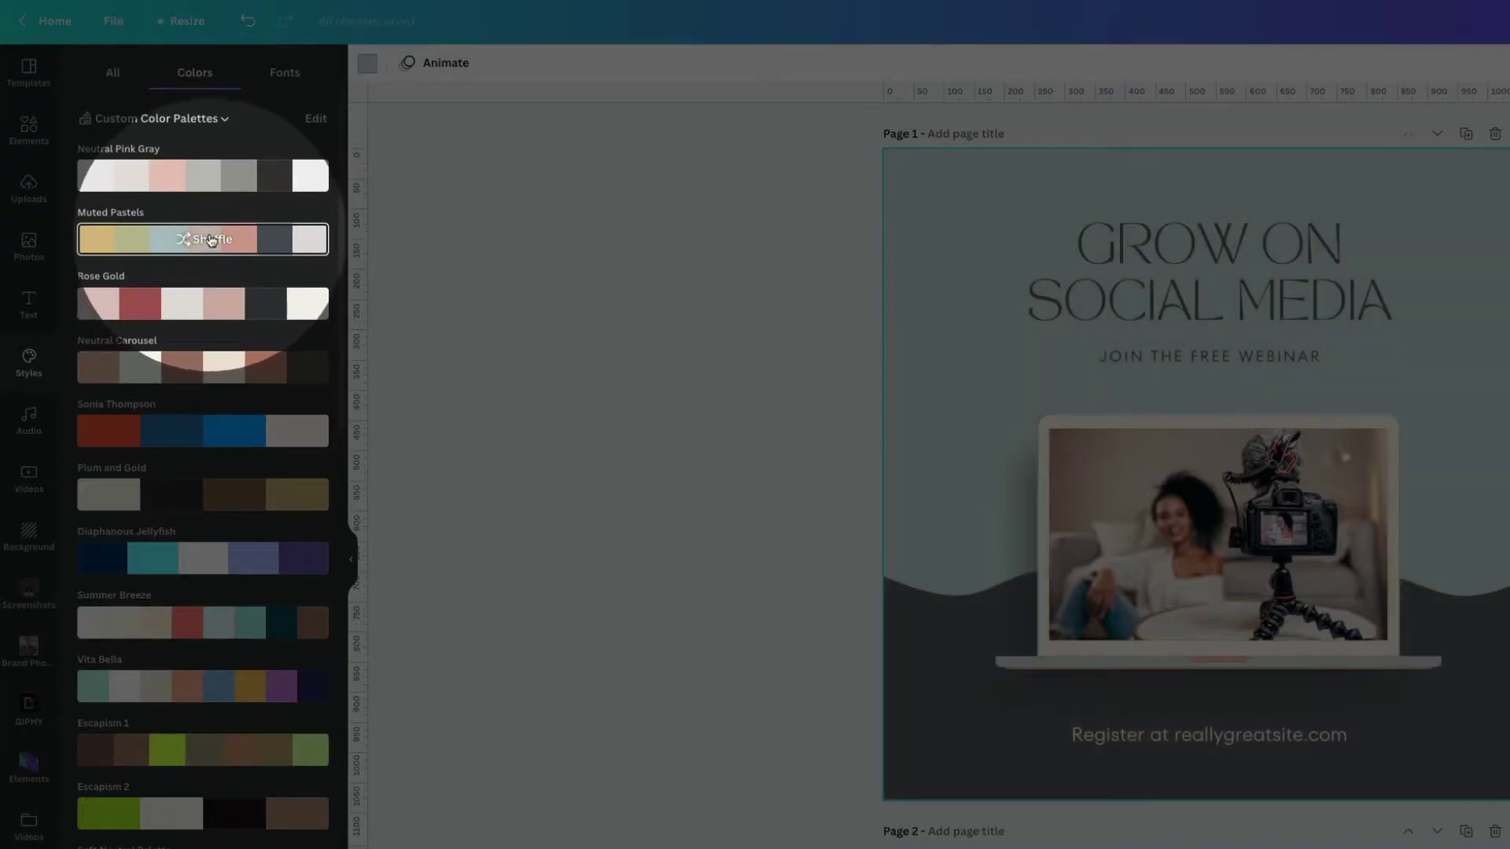
pyautogui.click(210, 243)
pyautogui.click(211, 243)
pyautogui.click(210, 244)
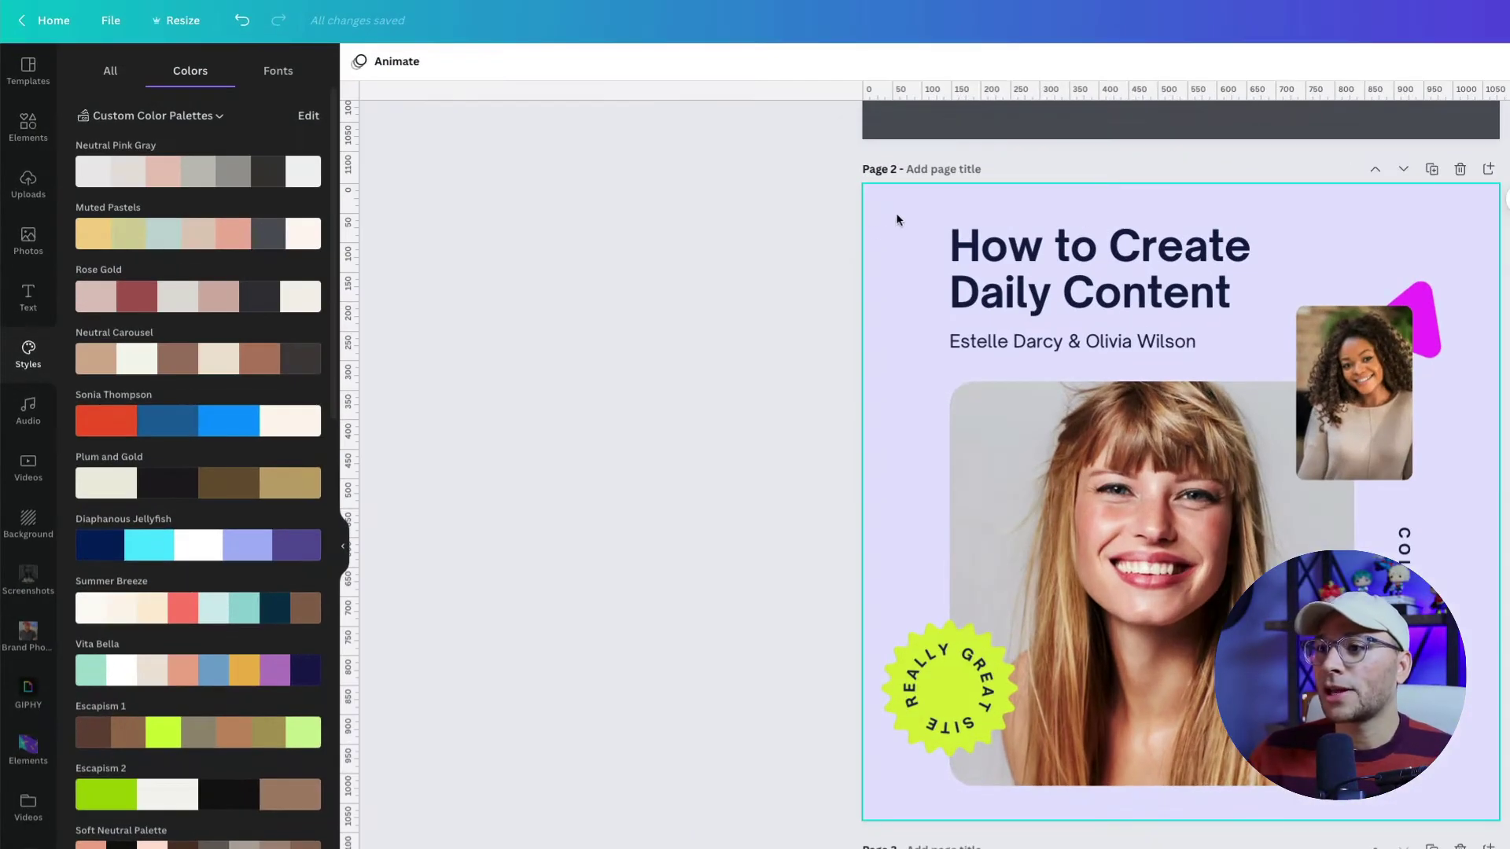
pyautogui.click(674, 201)
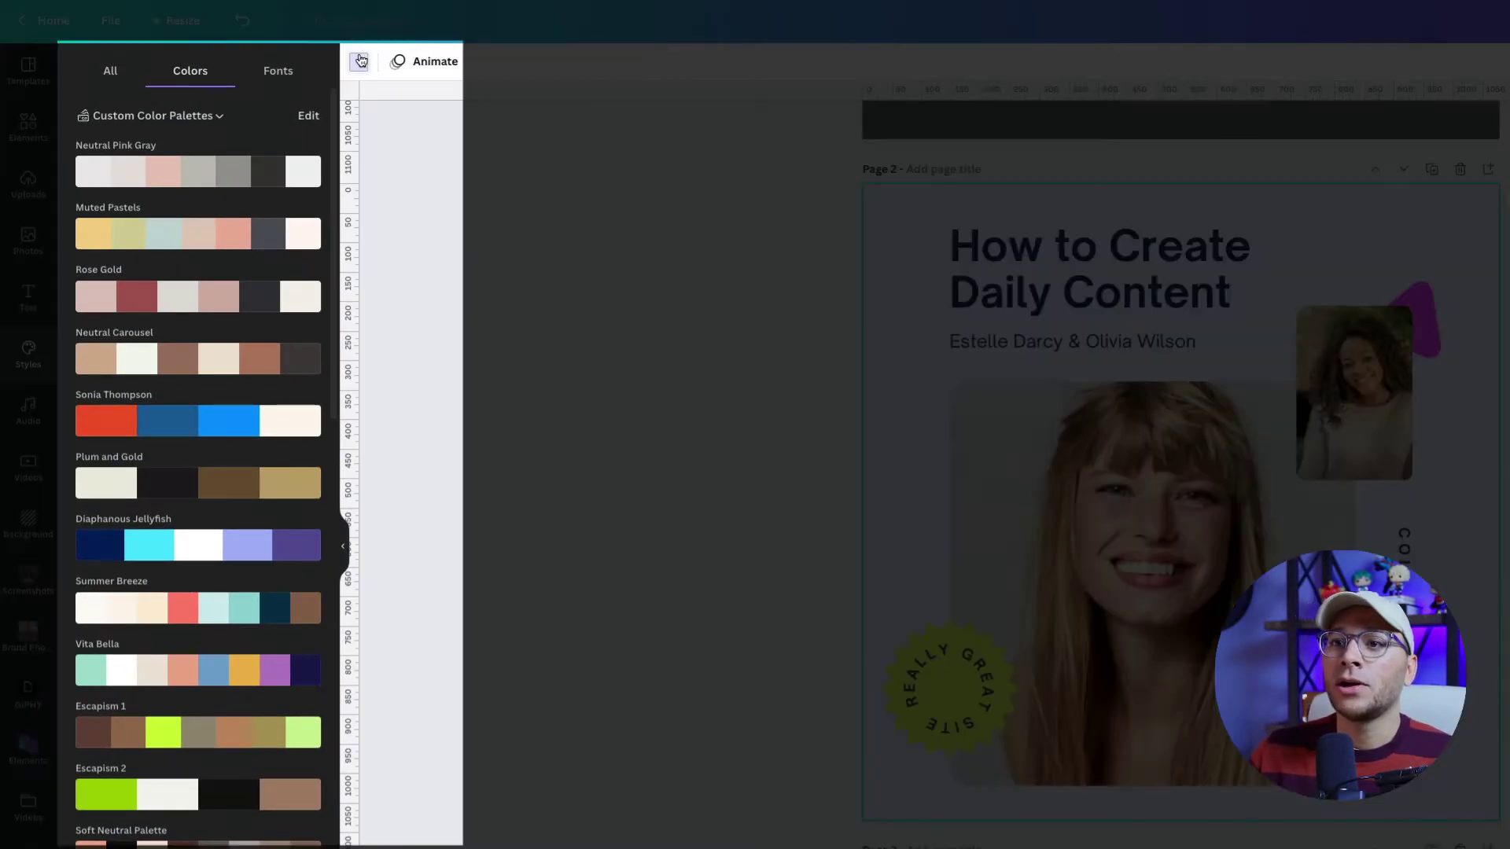
pyautogui.click(360, 60)
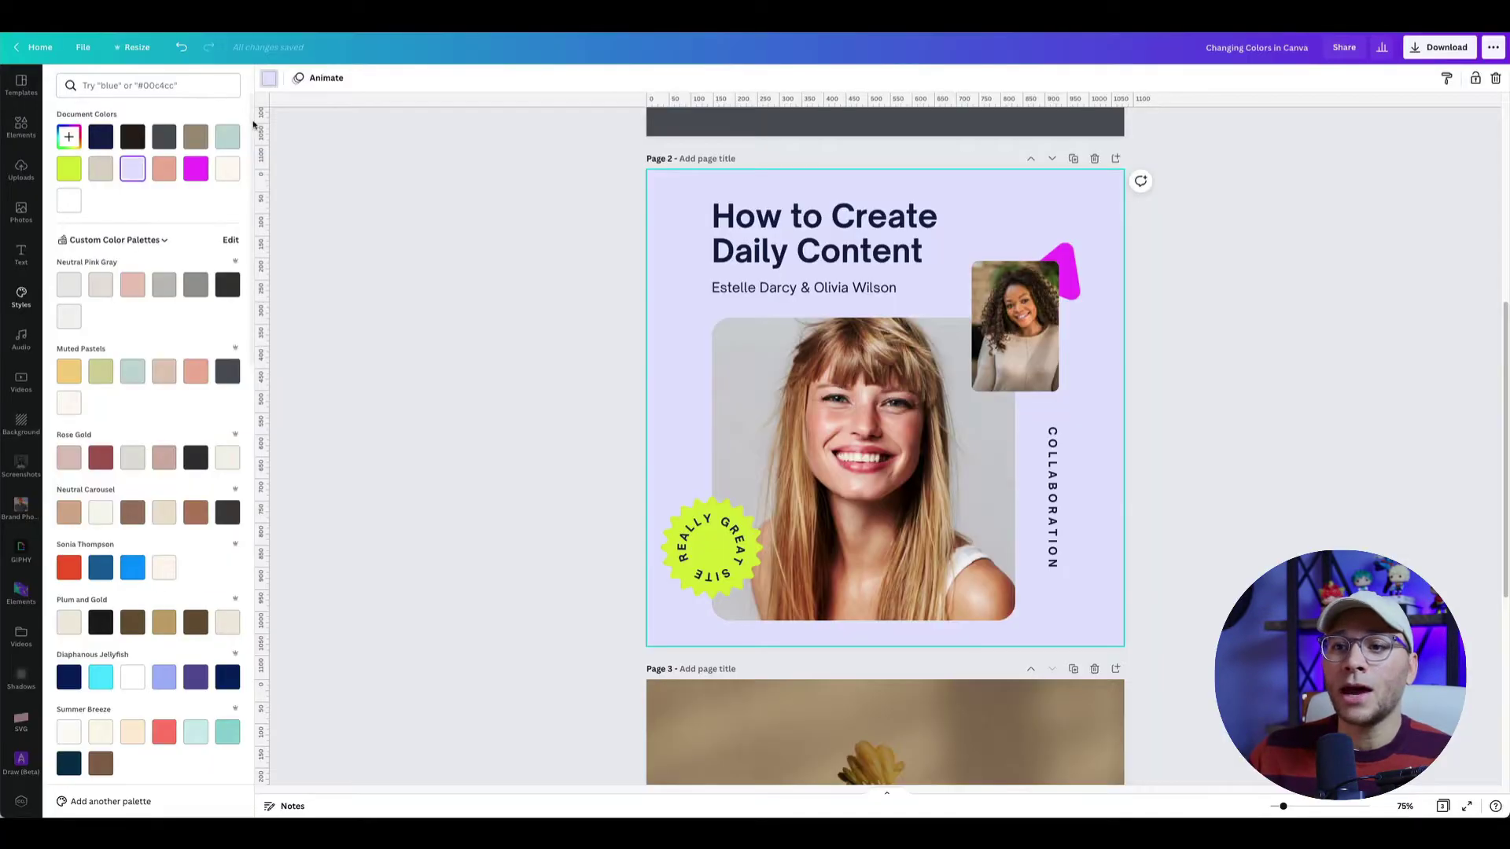
pyautogui.scroll(-15, 196, 597)
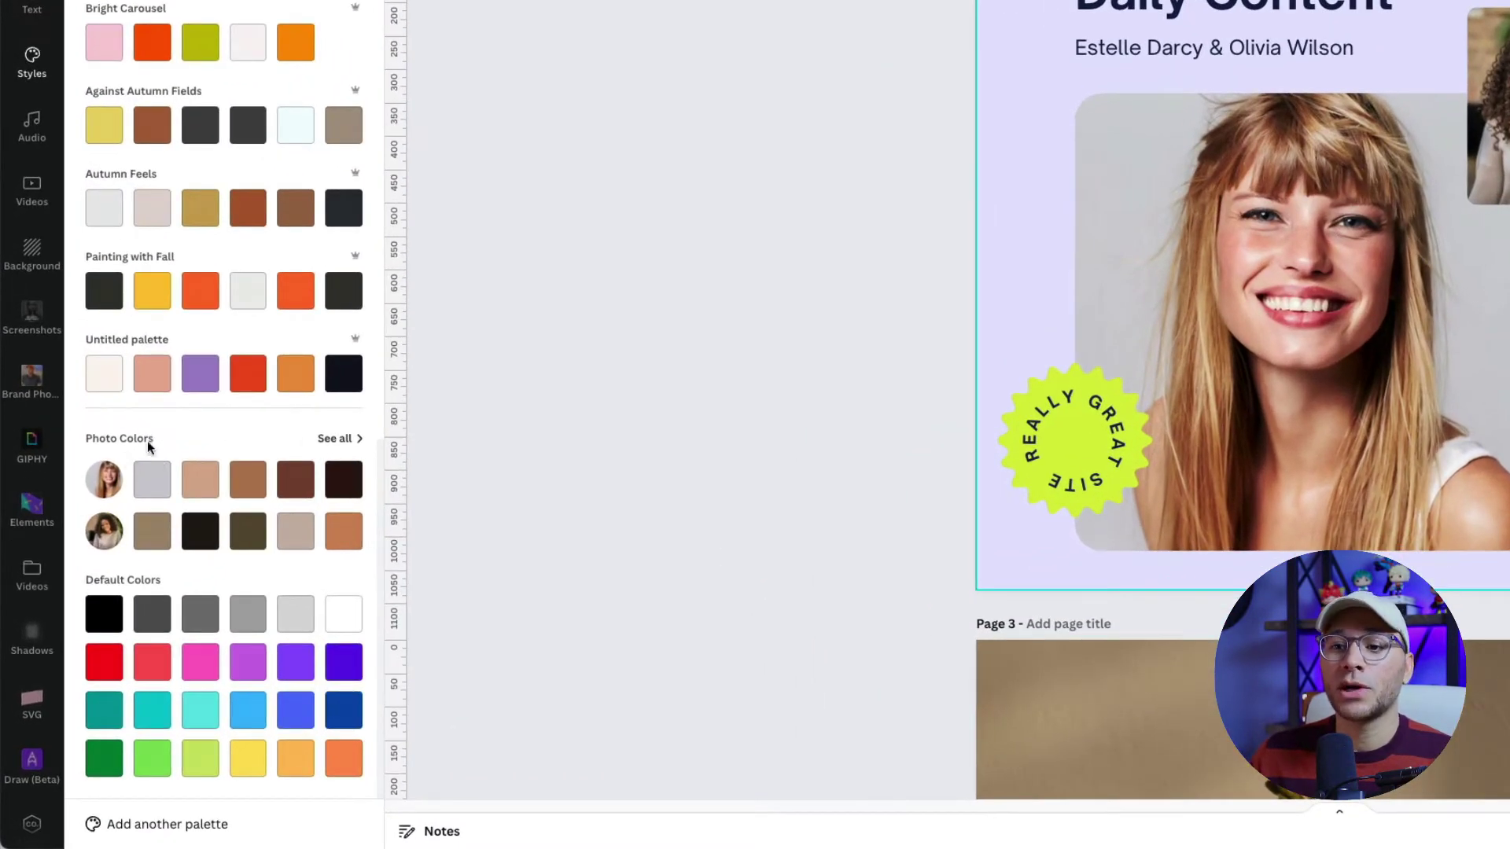
pyautogui.click(336, 440)
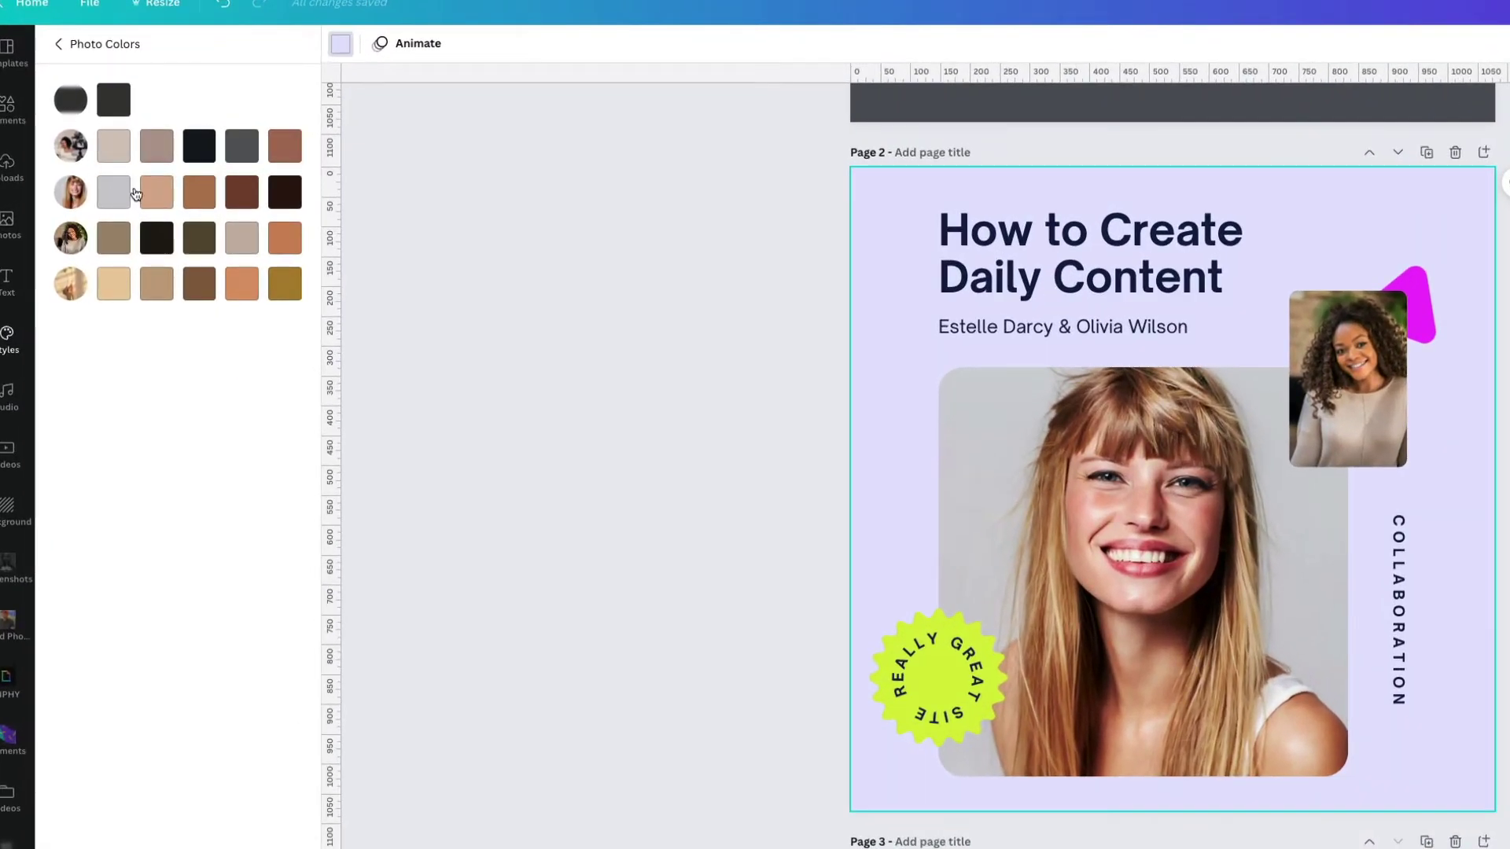
pyautogui.click(156, 192)
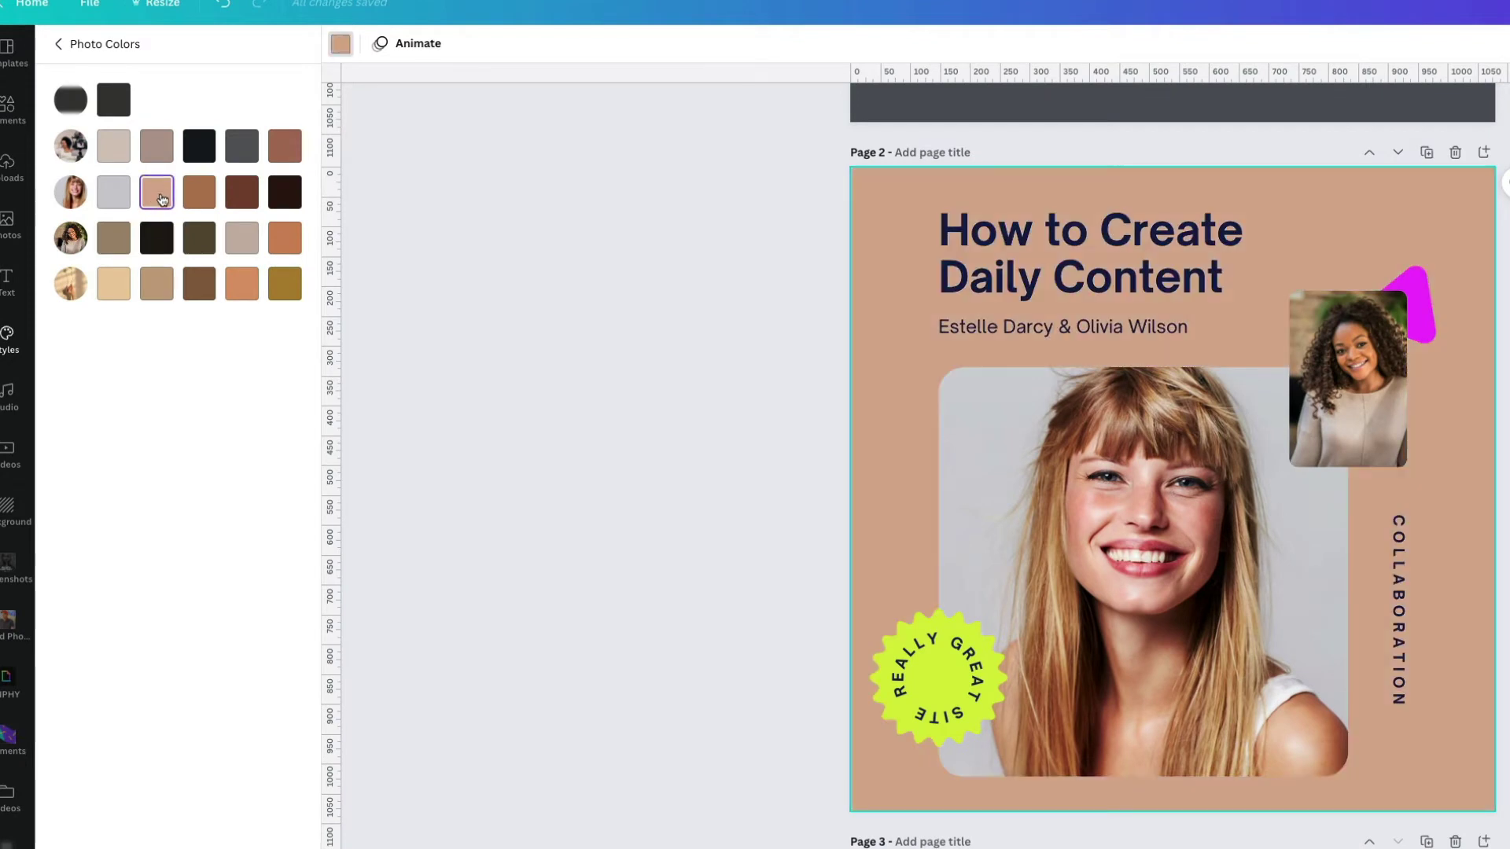
pyautogui.click(203, 195)
pyautogui.click(239, 192)
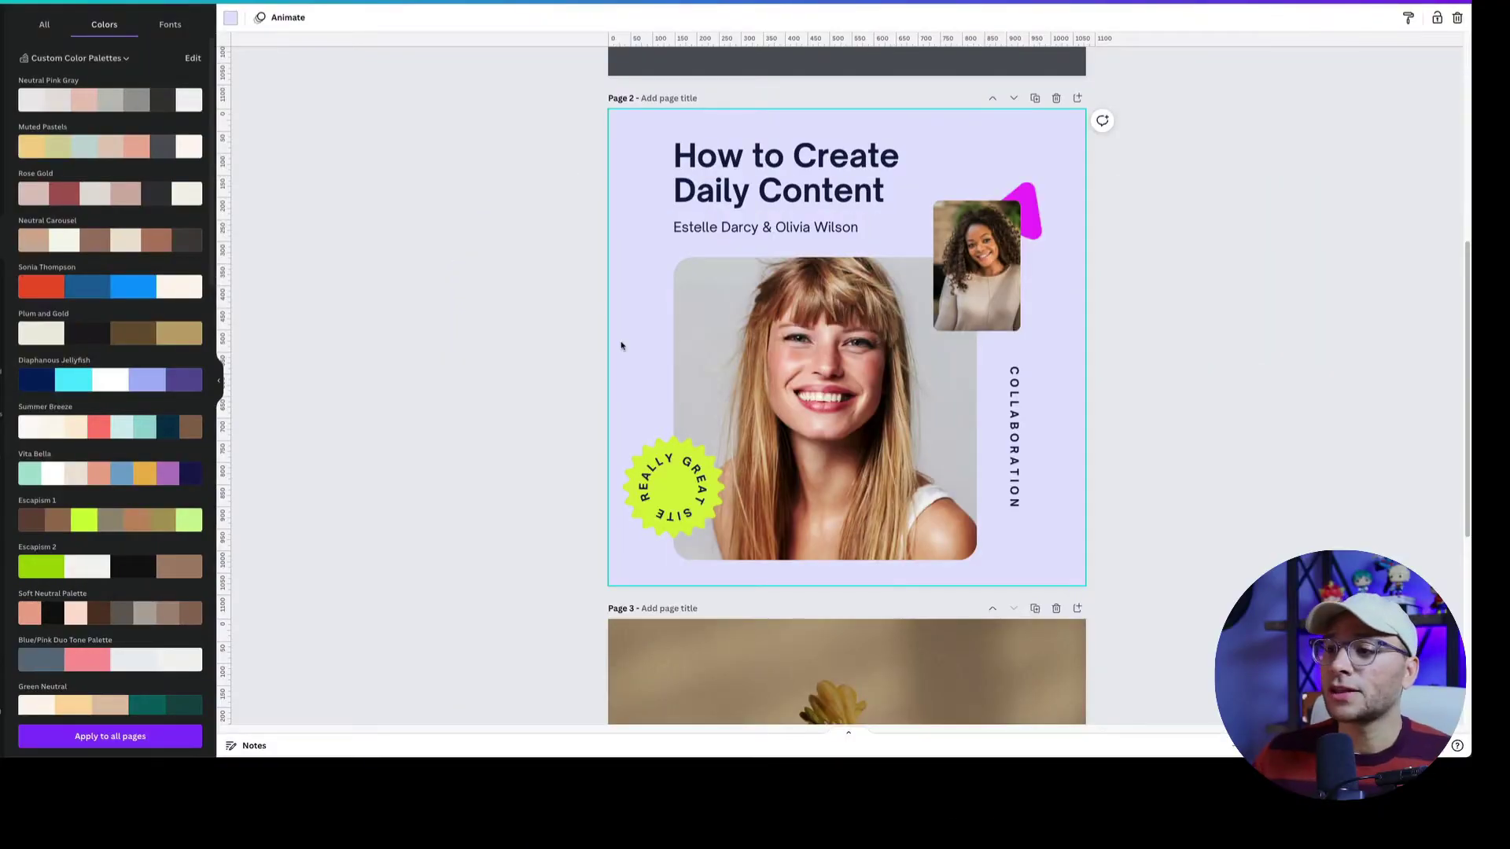
# Step: Apply the portrait photo's colours to page 2 twice, turning the background dark brown
pyautogui.click(712, 310)
pyautogui.rightClick(739, 324)
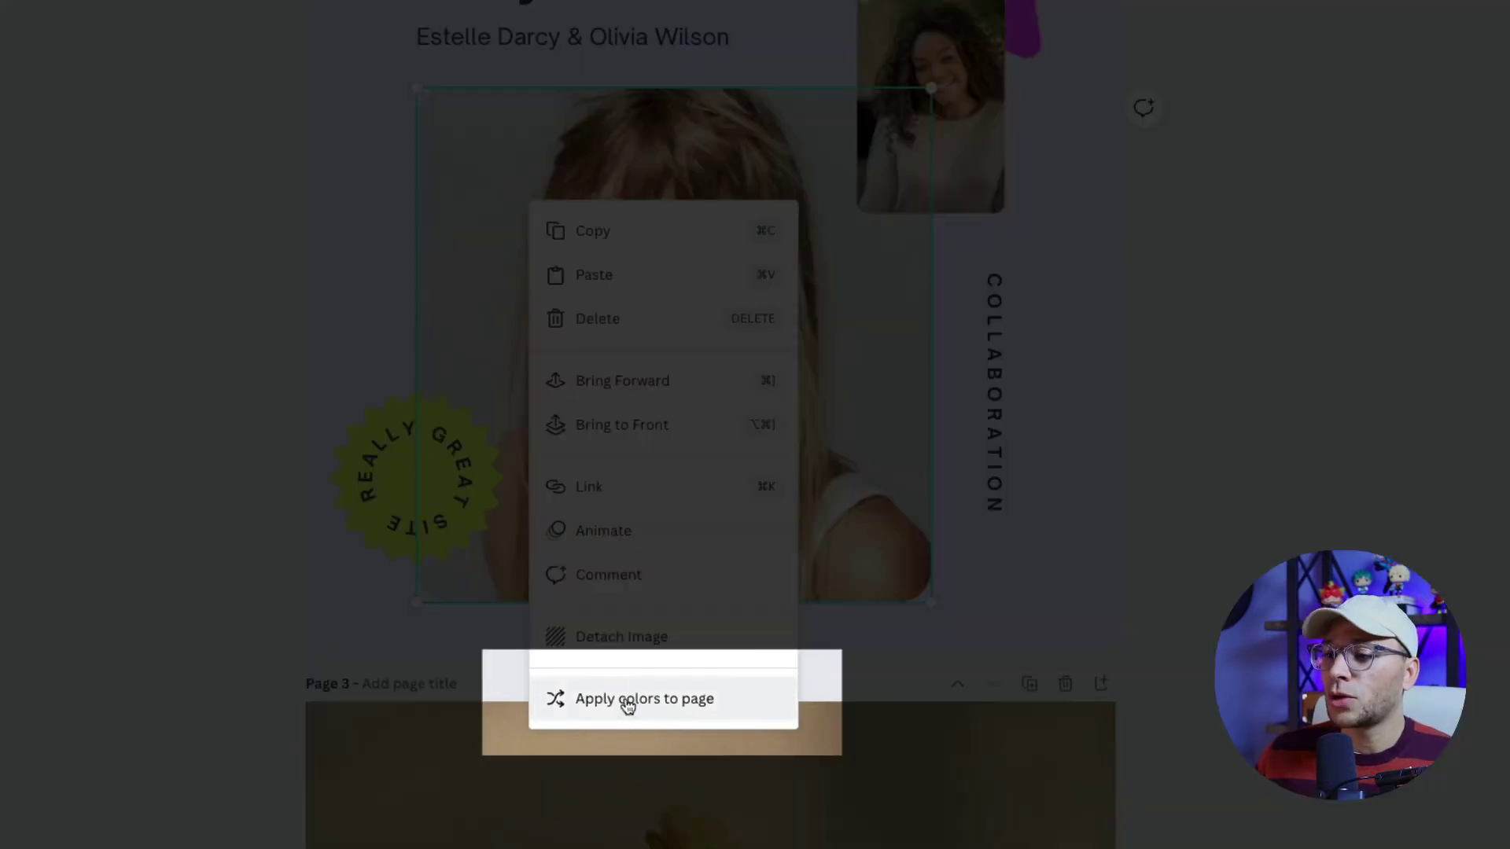
pyautogui.click(635, 700)
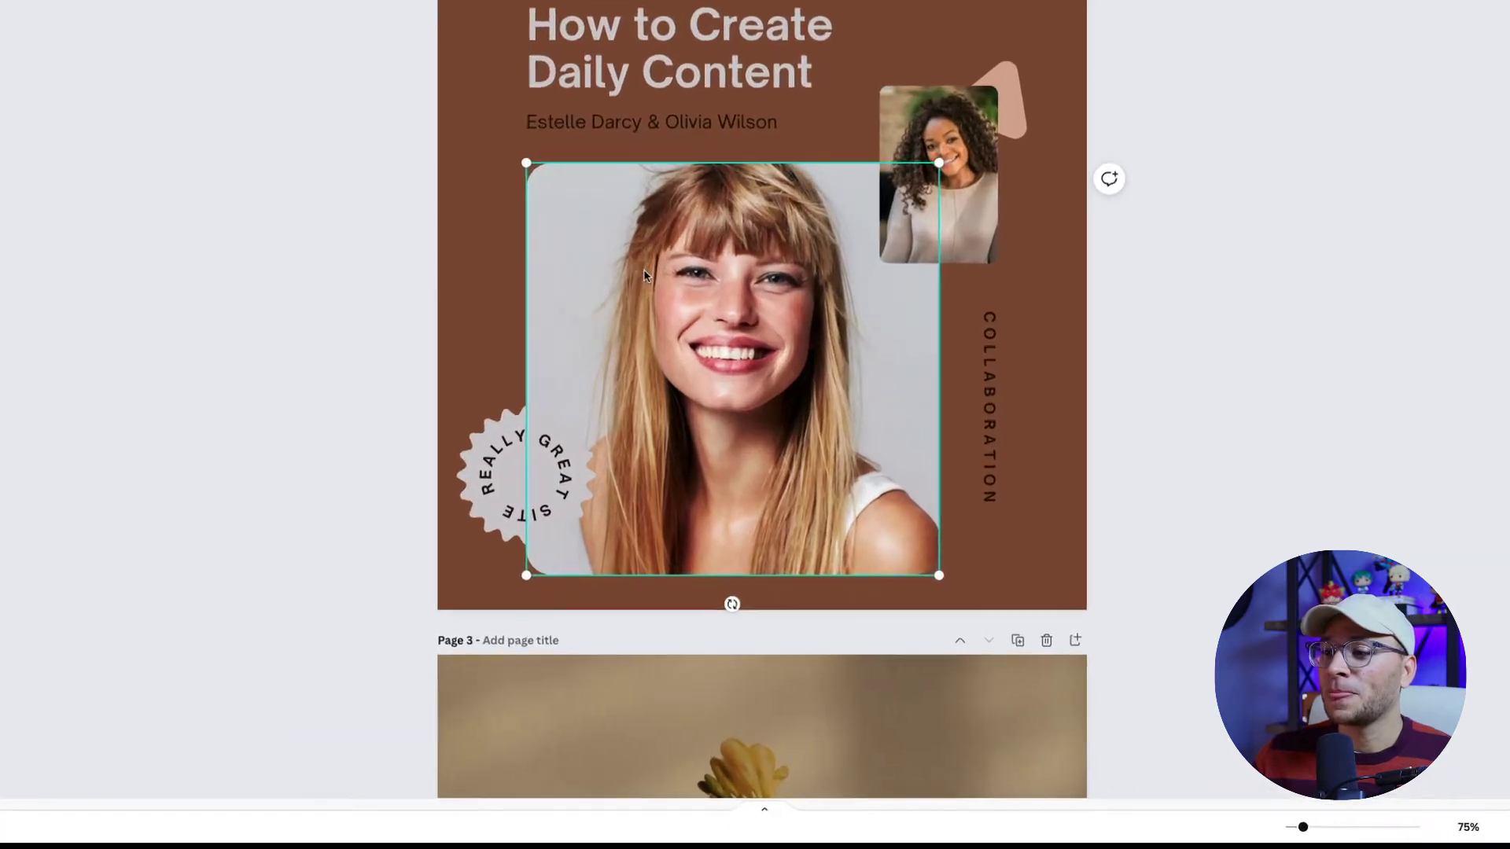
pyautogui.rightClick(803, 401)
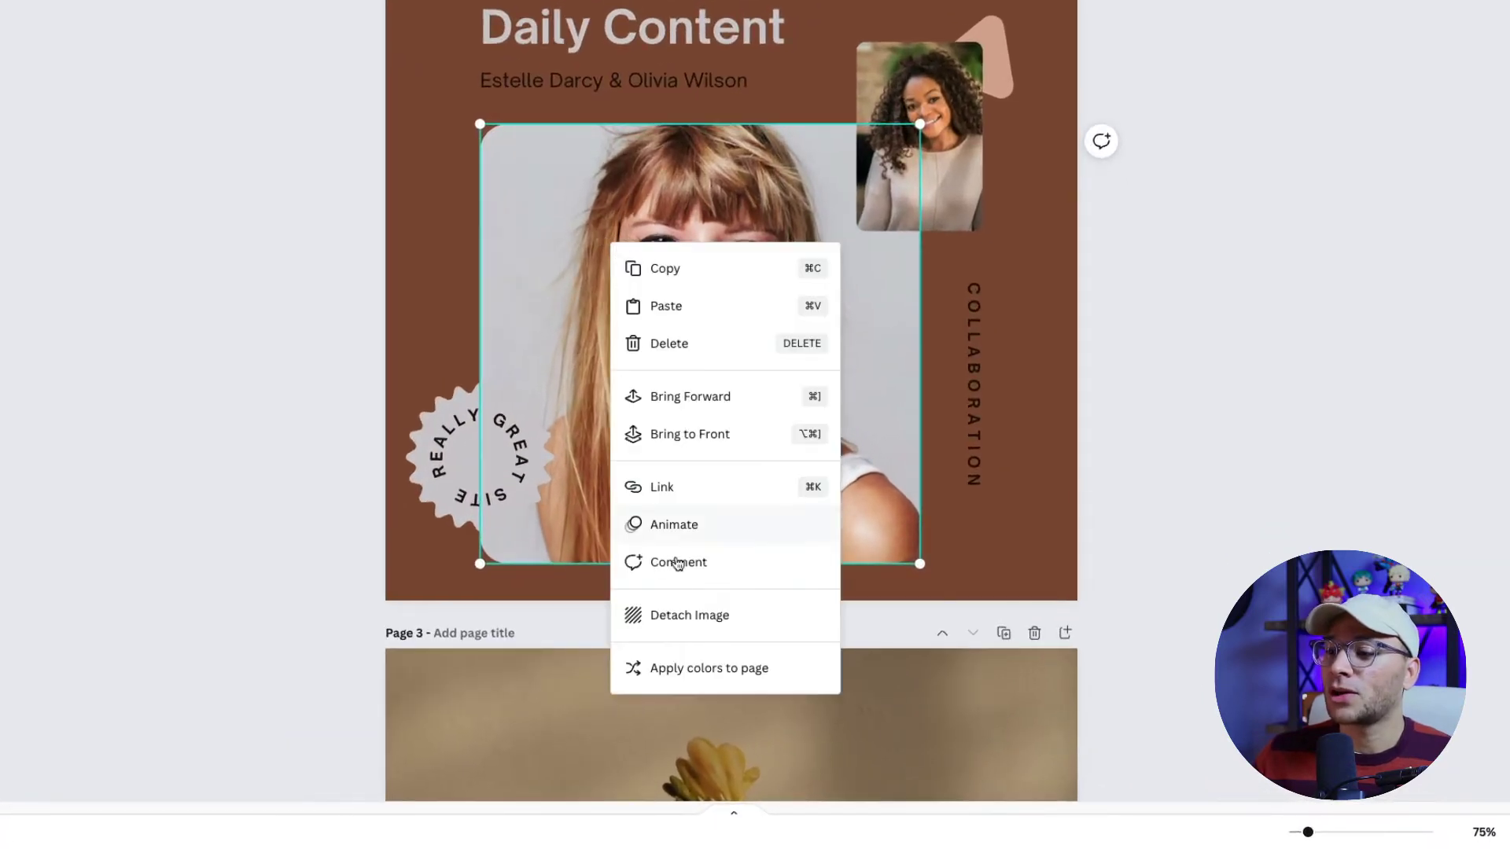
pyautogui.click(681, 669)
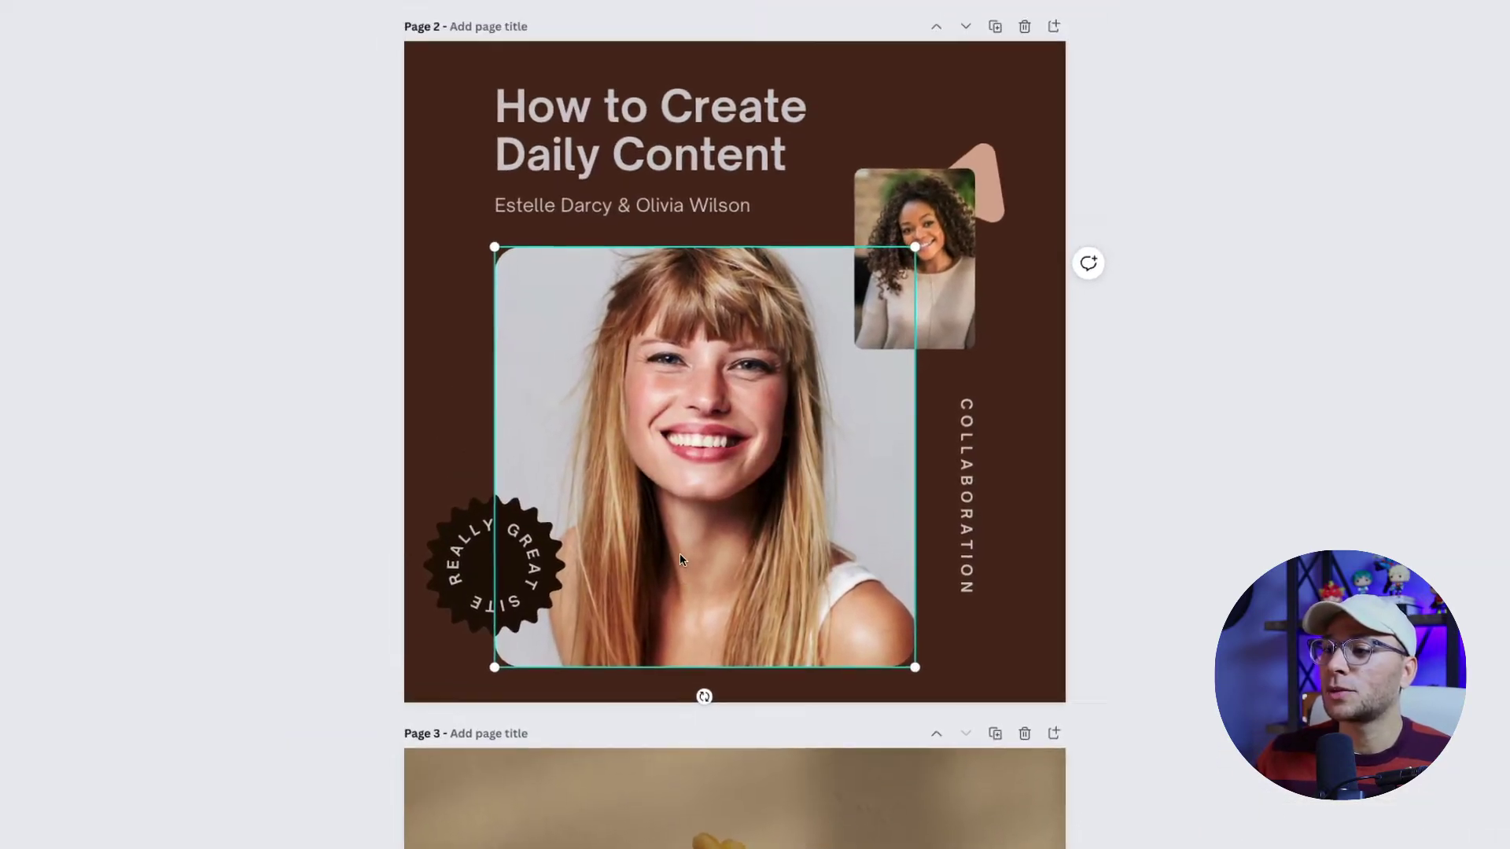
pyautogui.rightClick(689, 519)
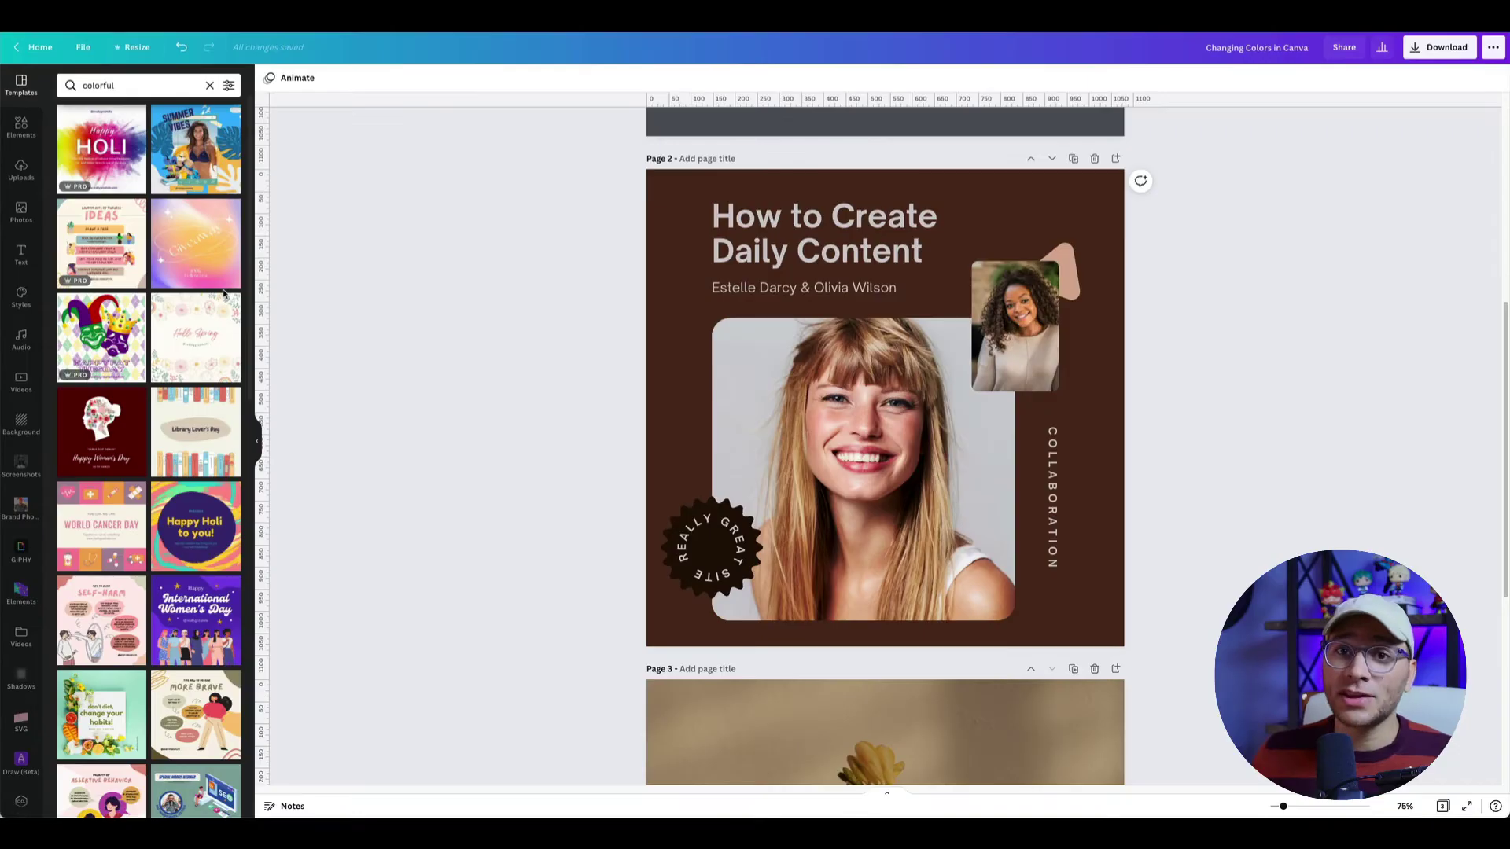
# Step: Apply only the Colorful Summer vibes template's style to all pages, giving light blue backgrounds
pyautogui.click(201, 152)
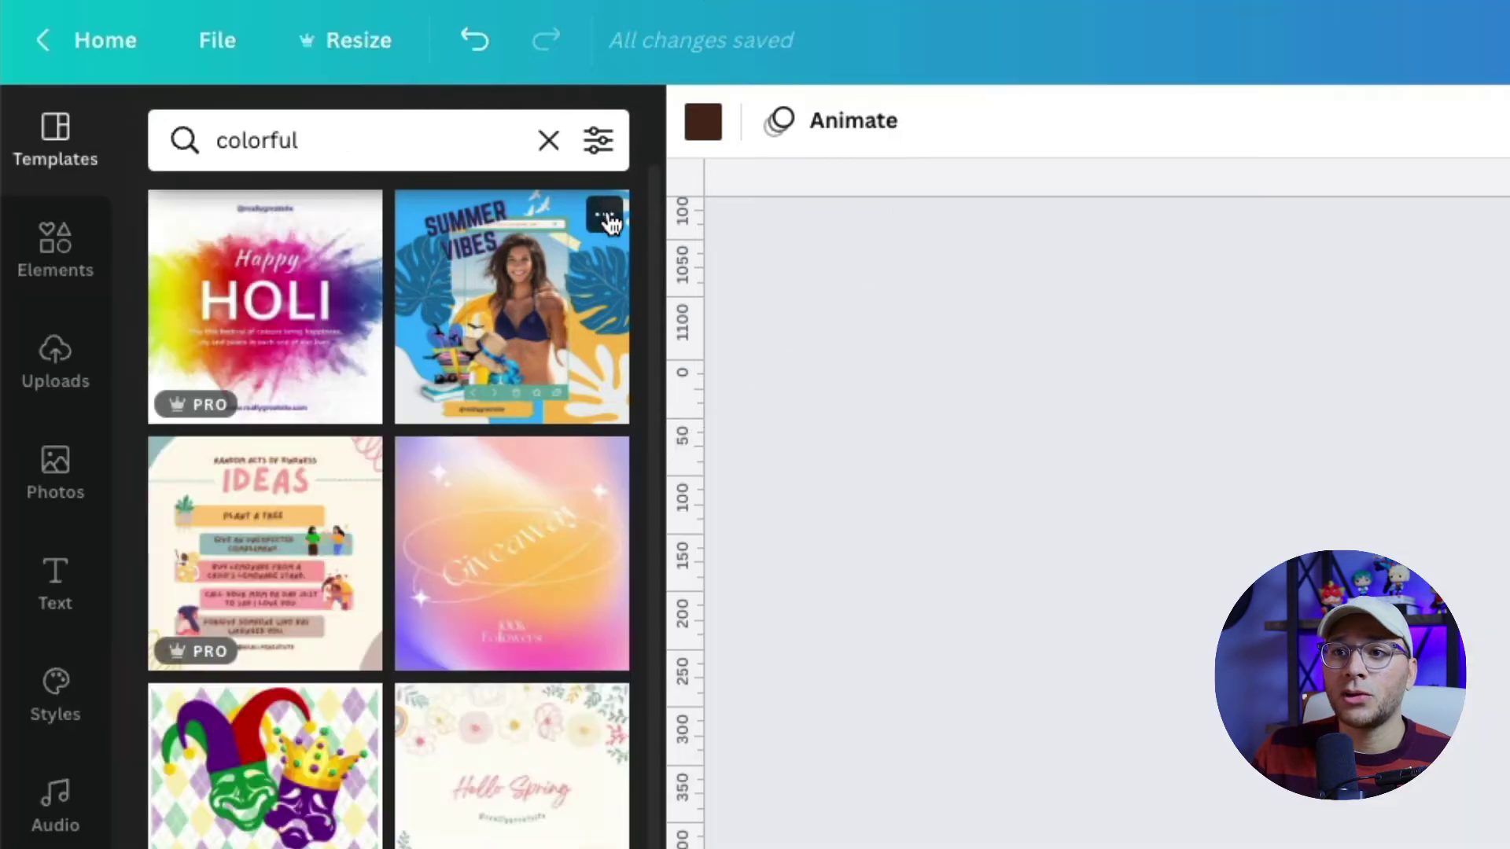
pyautogui.click(605, 224)
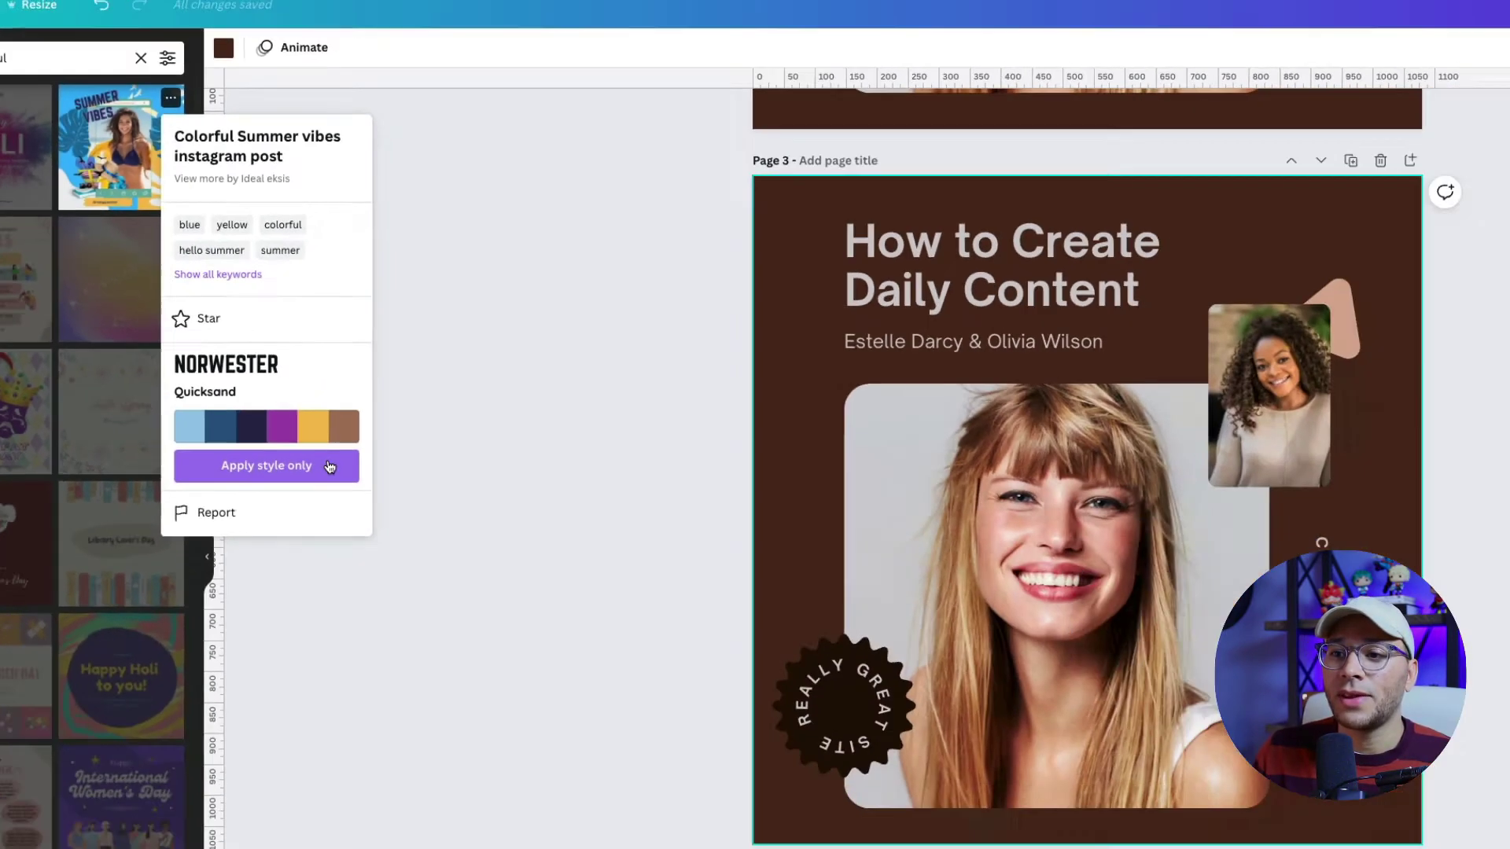
pyautogui.click(770, 683)
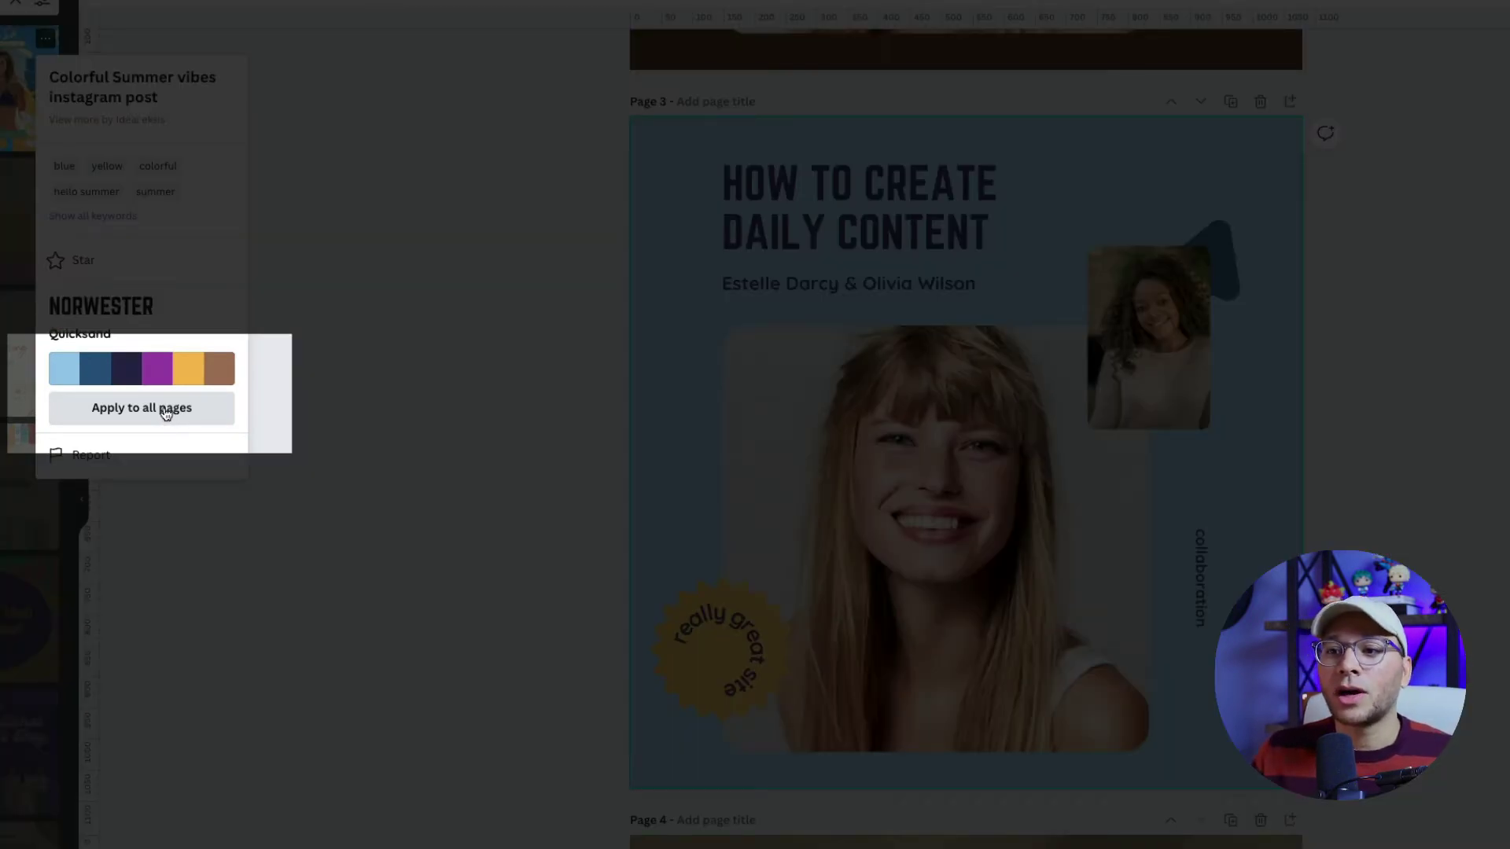
pyautogui.click(171, 412)
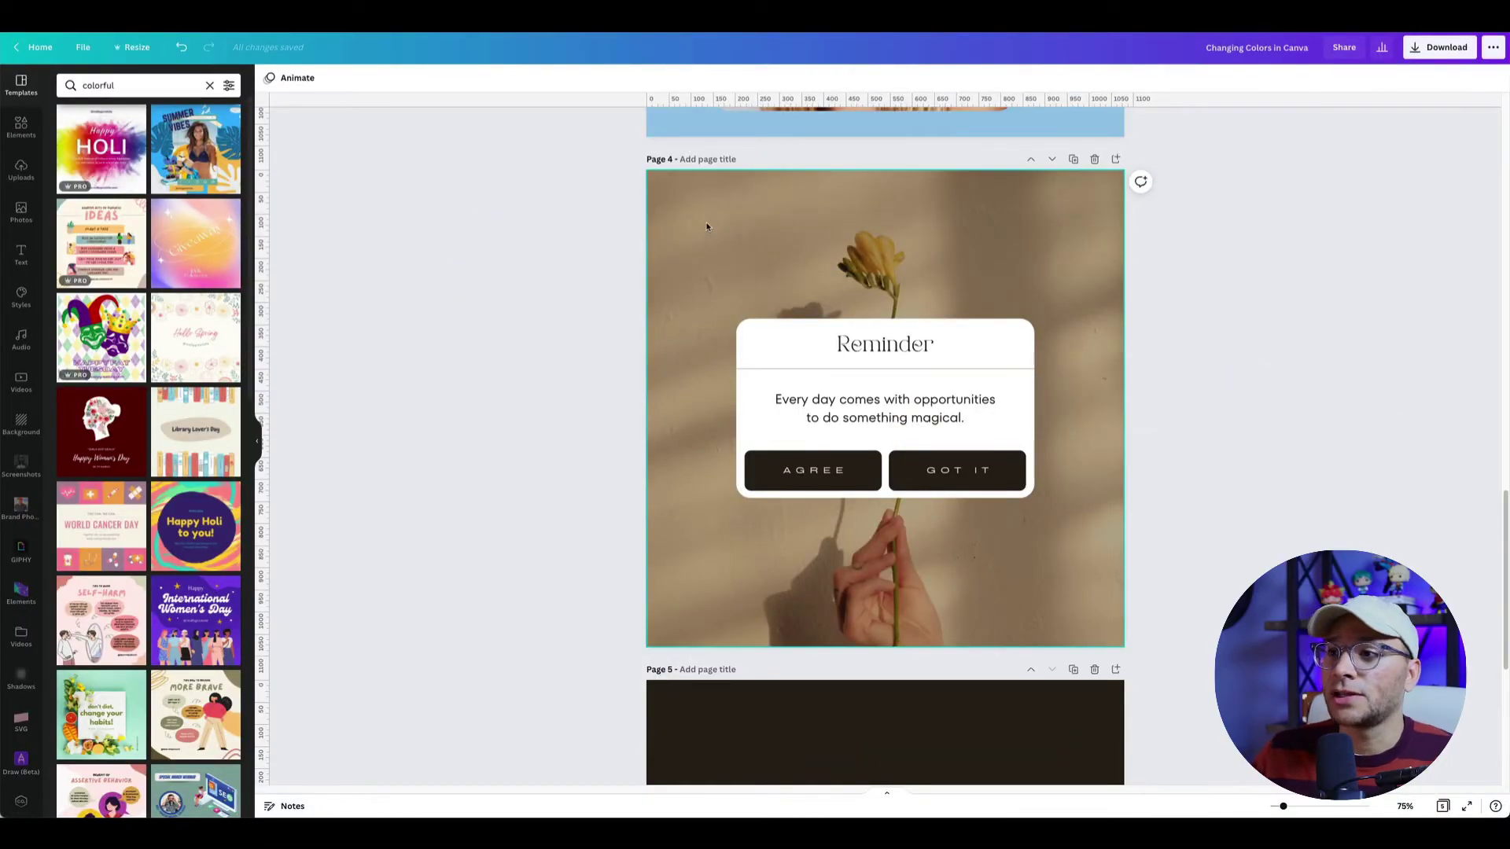
# Step: Fill the AGREE button with the flower's gold #AD8738, then copy that style onto GOT IT
pyautogui.click(813, 471)
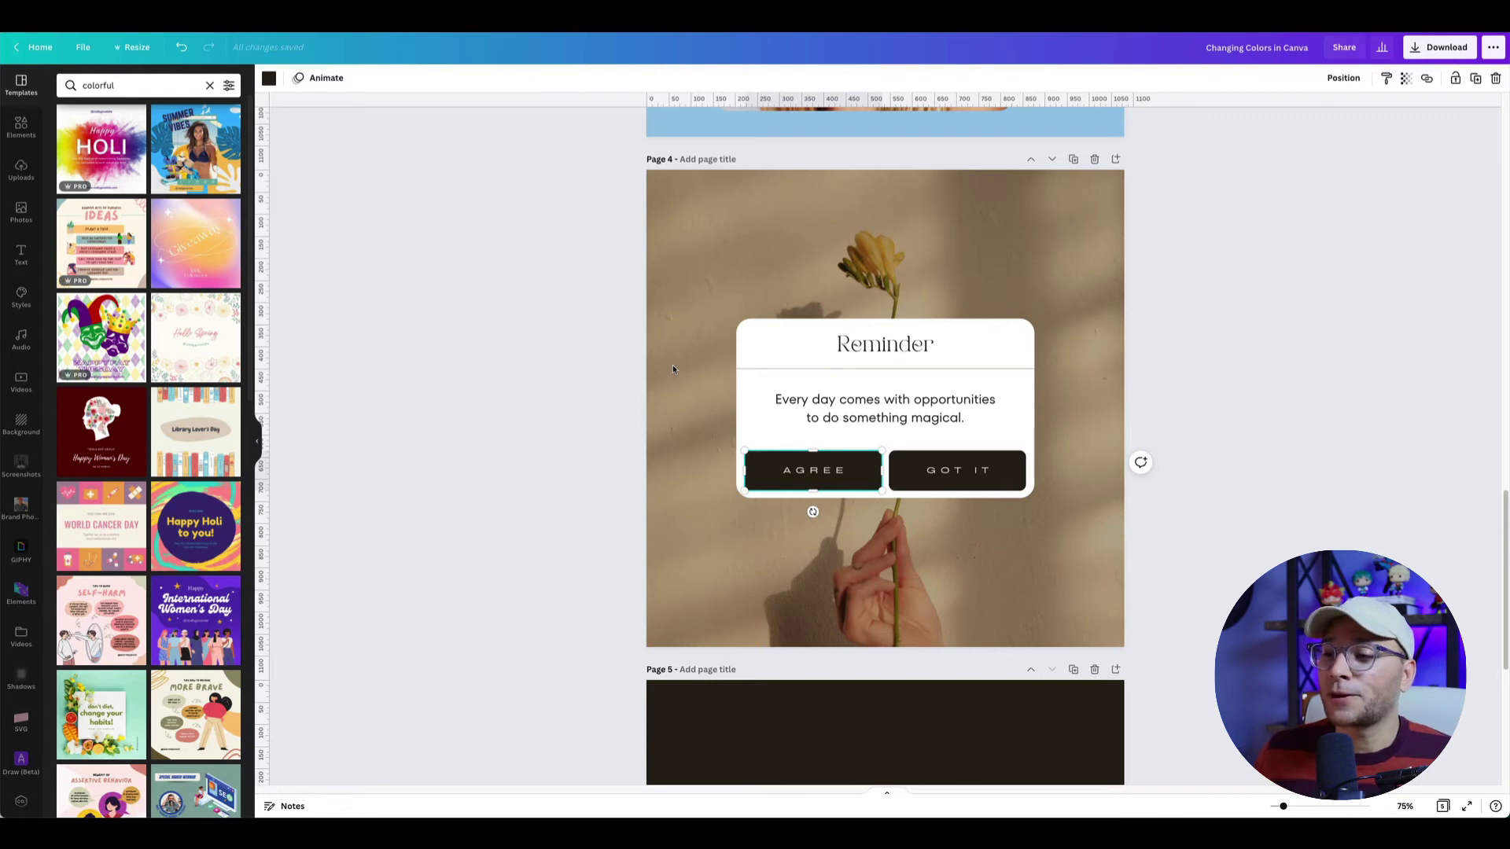
pyautogui.click(268, 78)
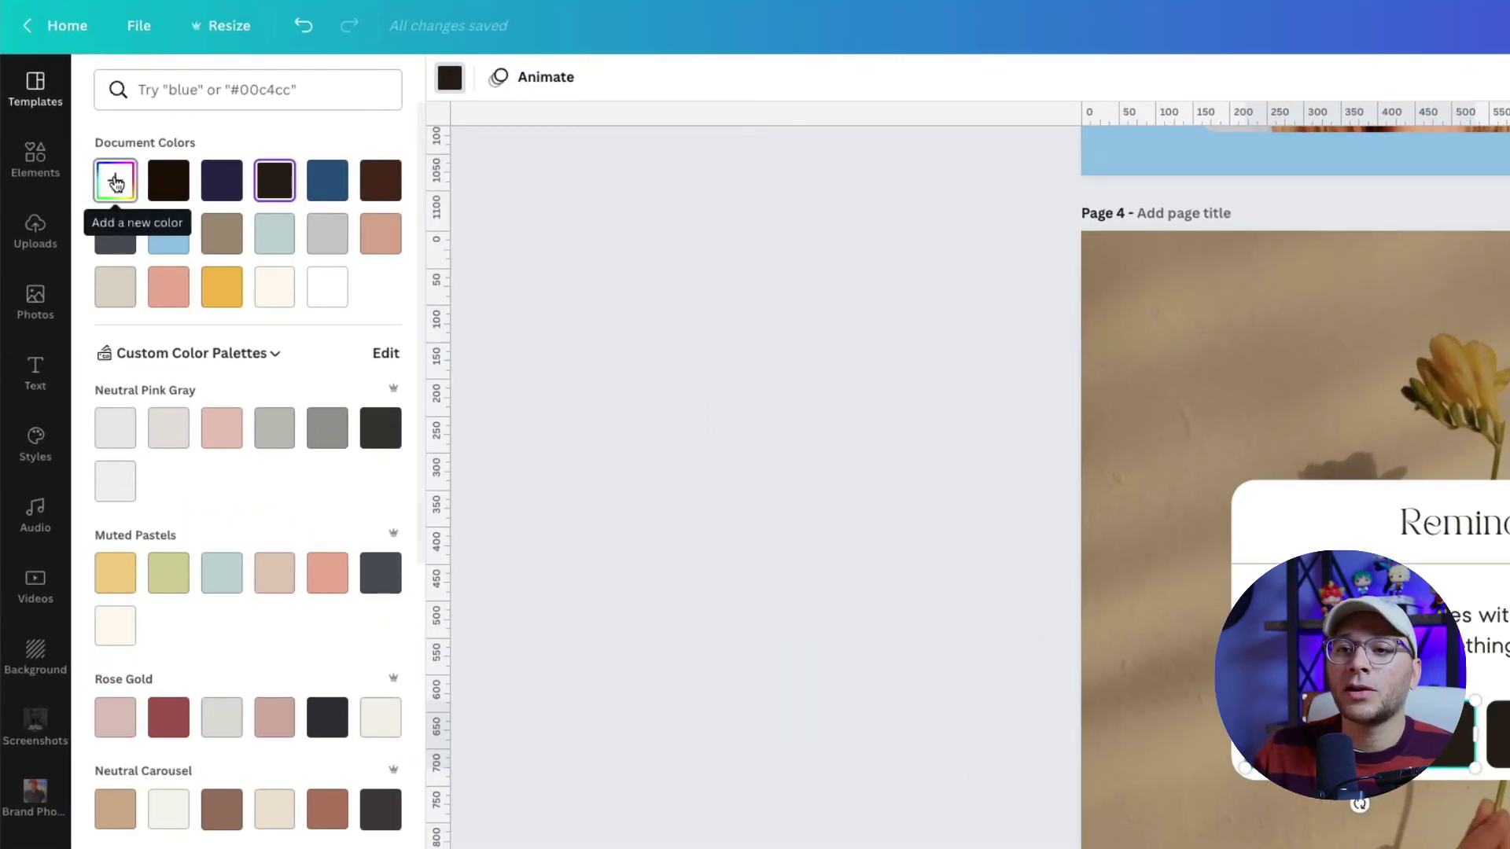
pyautogui.click(116, 181)
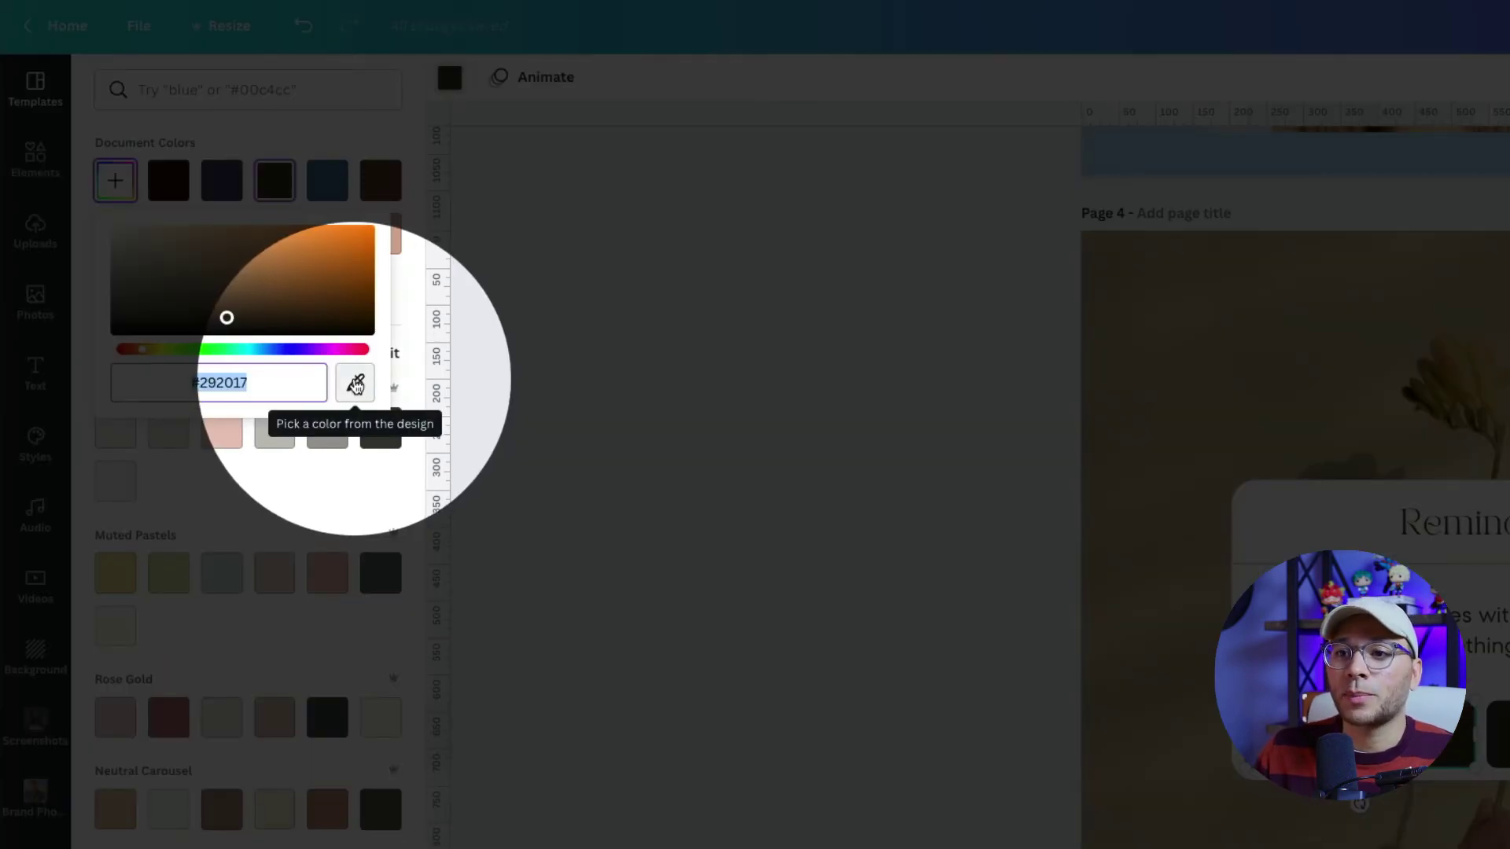
pyautogui.click(358, 385)
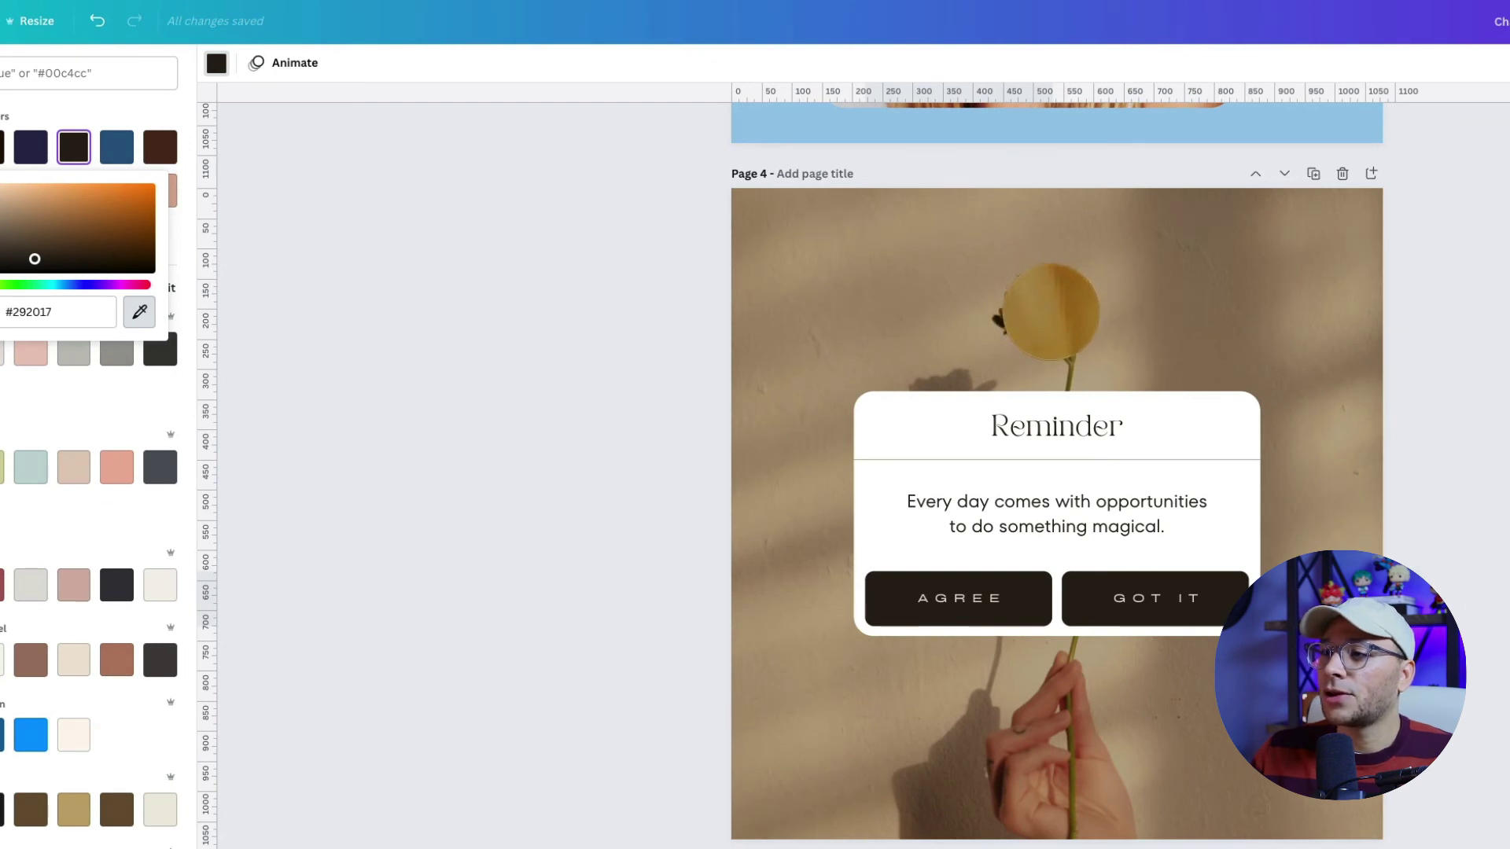
pyautogui.click(1051, 313)
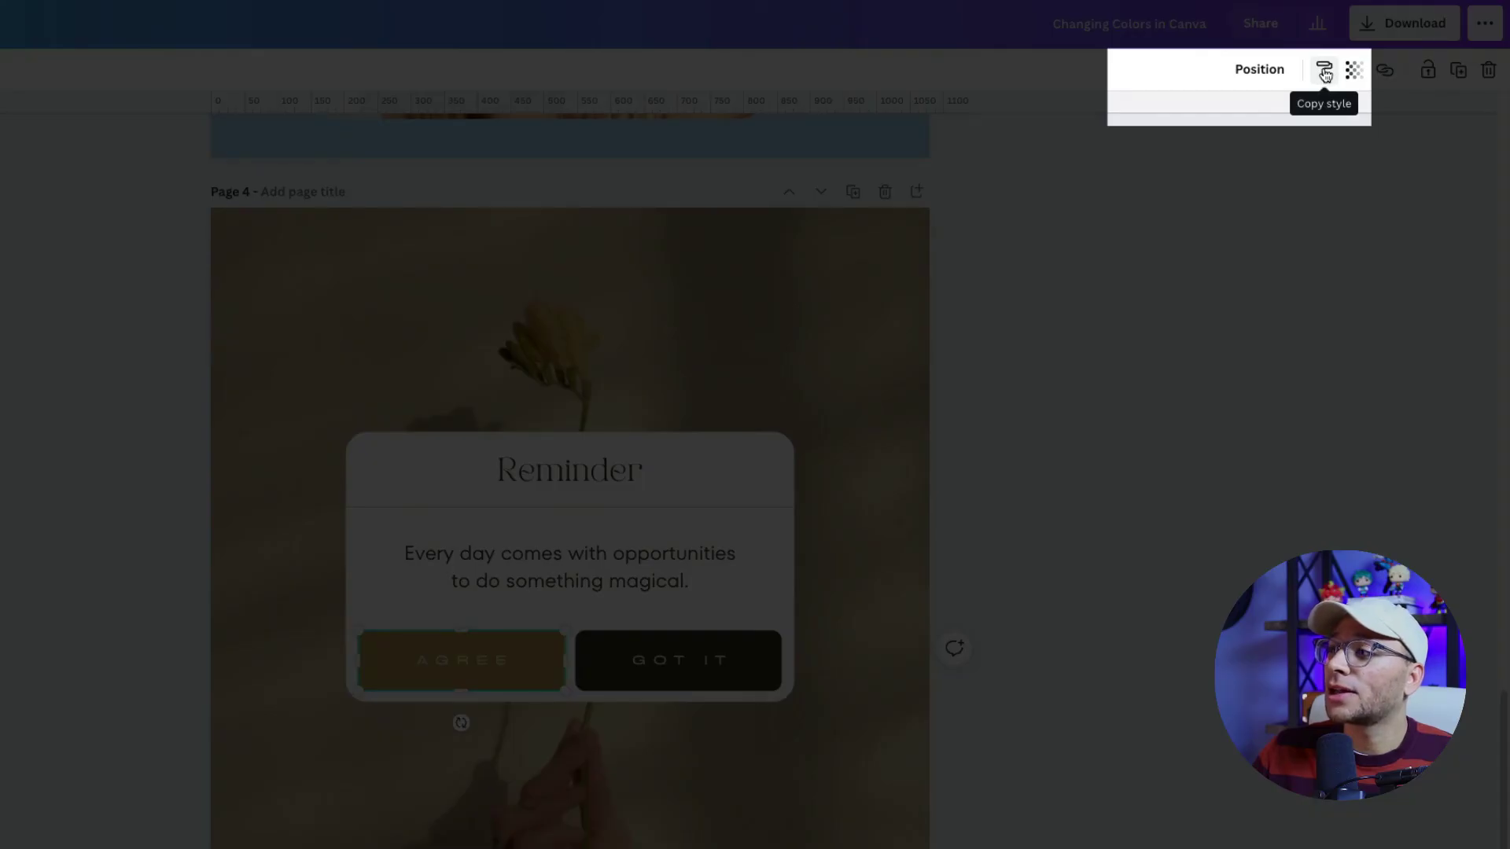
pyautogui.click(1323, 72)
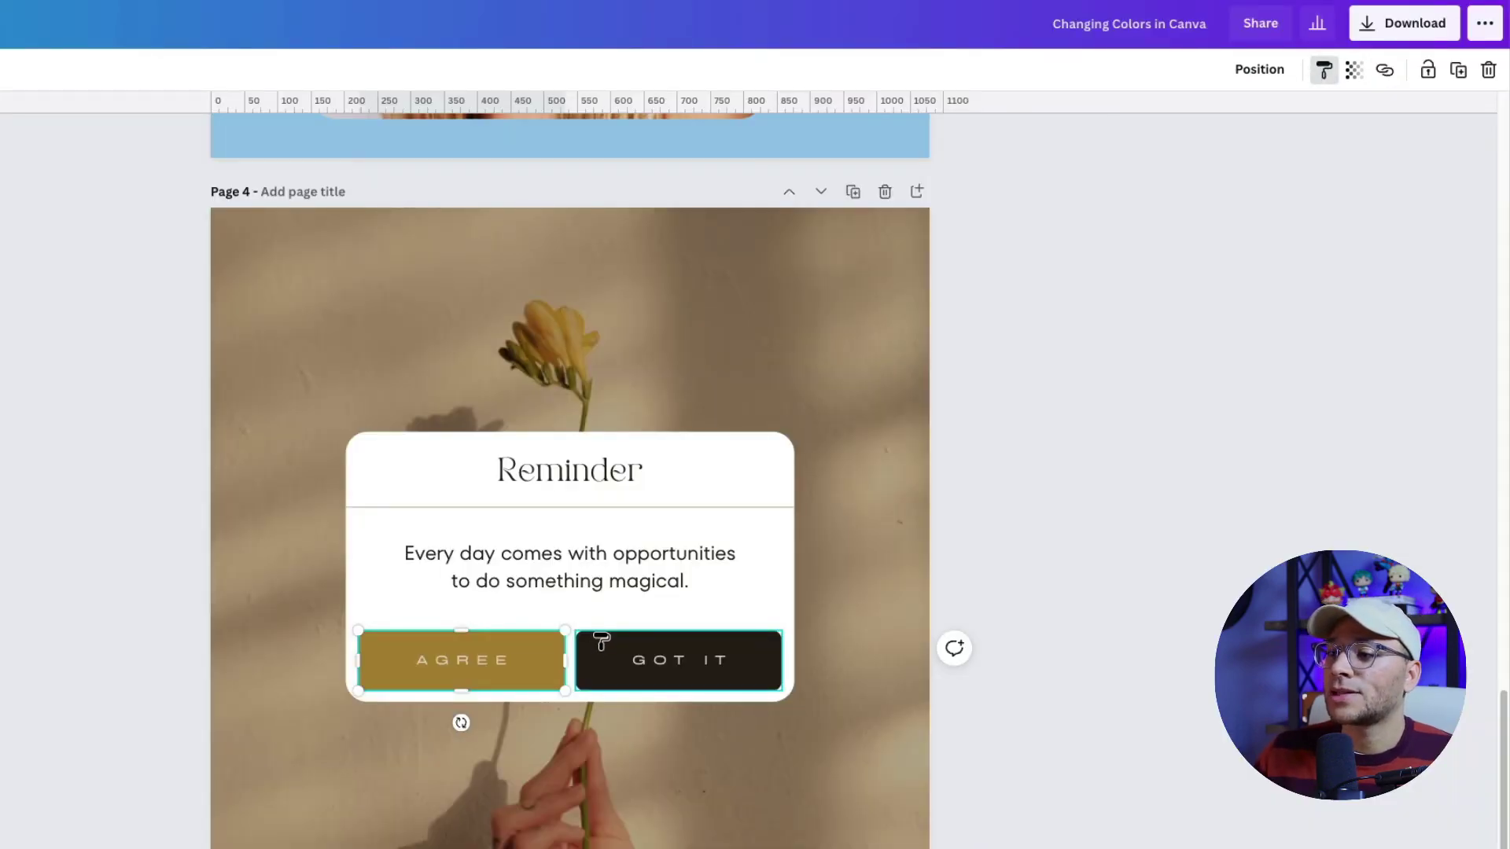
pyautogui.click(602, 645)
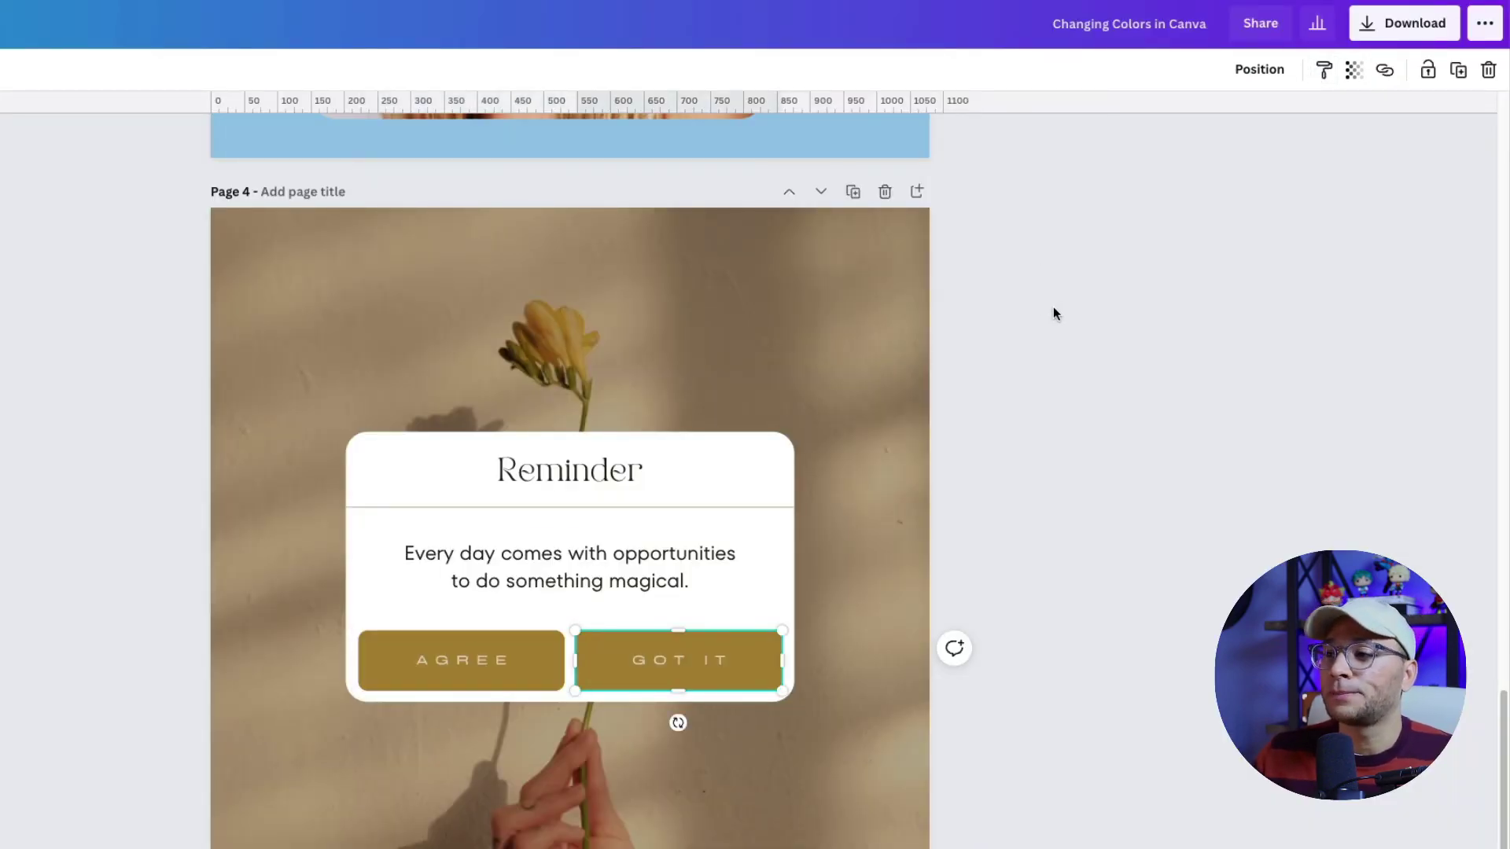